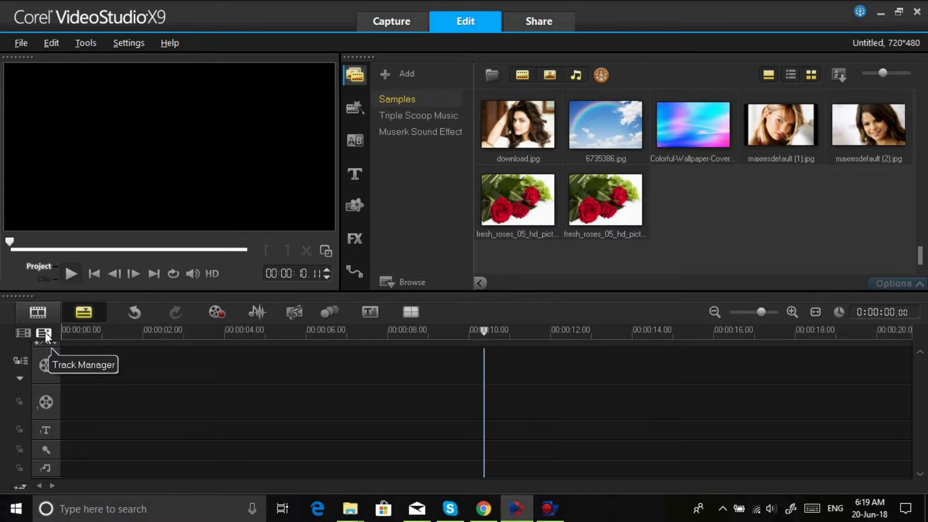
Open the Track Manager and examine the track counts on offer for overlay, title and music tracks.
{"action": "left_click", "coordinate": [45, 332]}
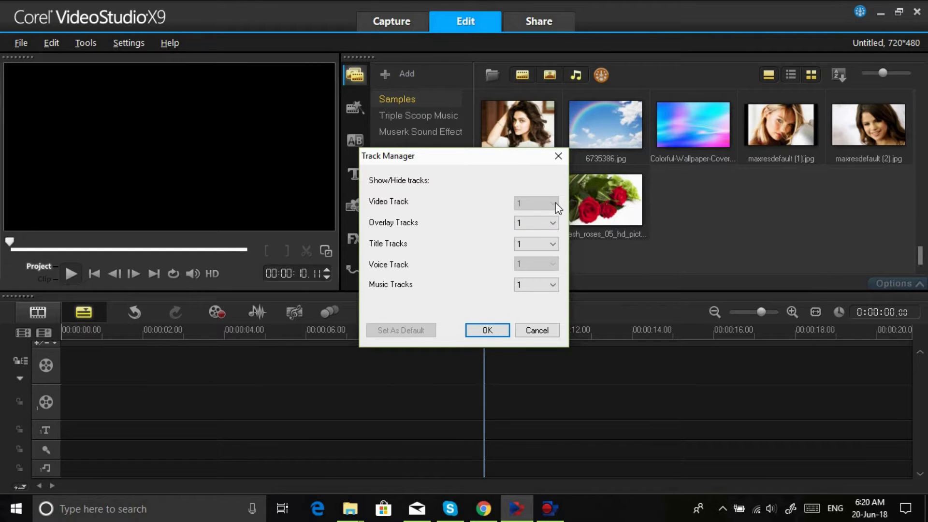
{"action": "left_click", "coordinate": [524, 246]}
{"action": "left_click", "coordinate": [522, 284]}
{"action": "left_click", "coordinate": [550, 223]}
{"action": "left_click", "coordinate": [553, 223]}
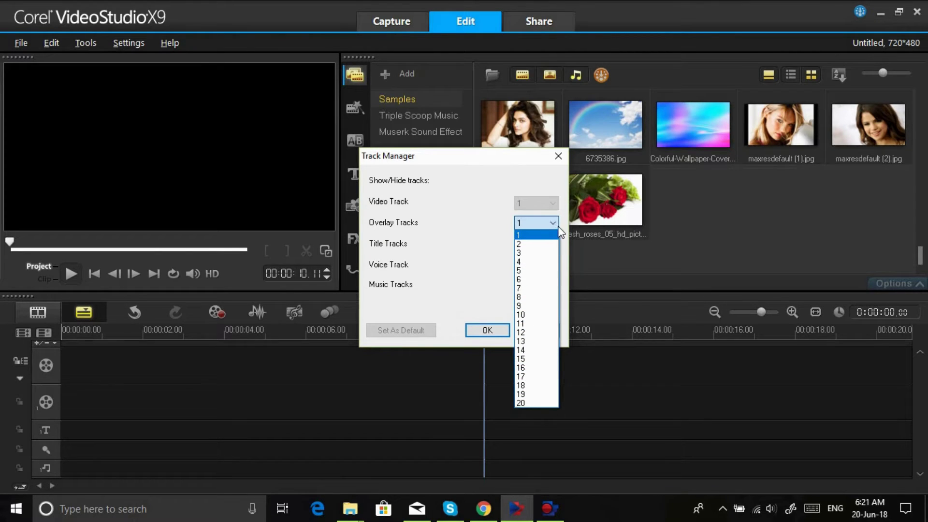
{"action": "left_click", "coordinate": [536, 220]}
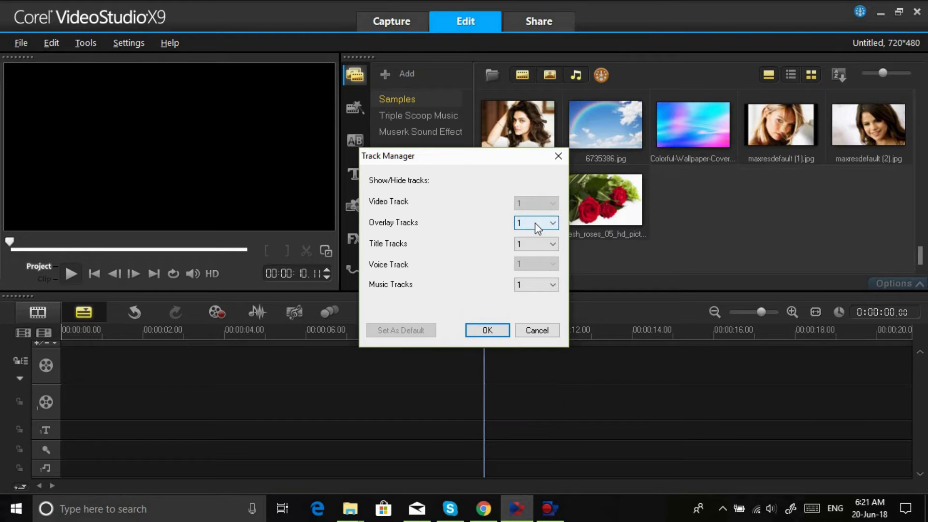
{"action": "left_click", "coordinate": [555, 244]}
{"action": "left_click", "coordinate": [552, 285]}
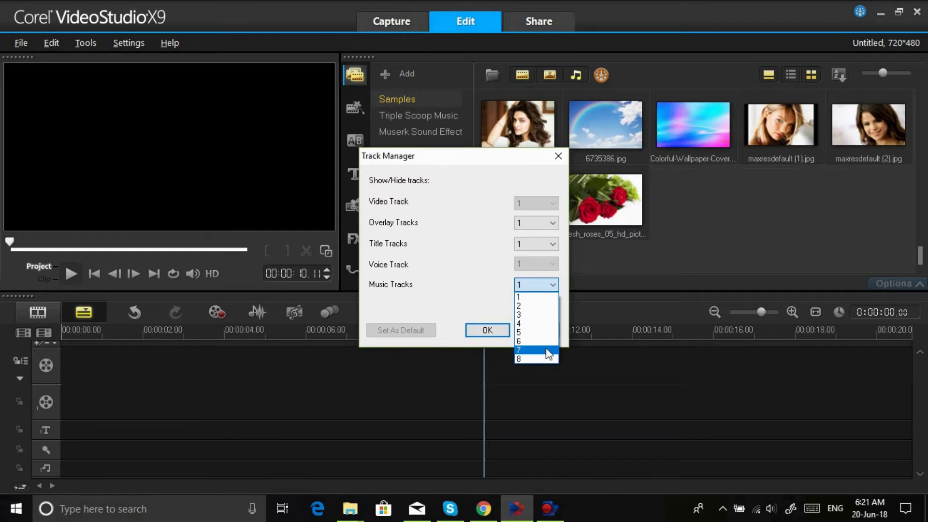
{"action": "left_click", "coordinate": [506, 287]}
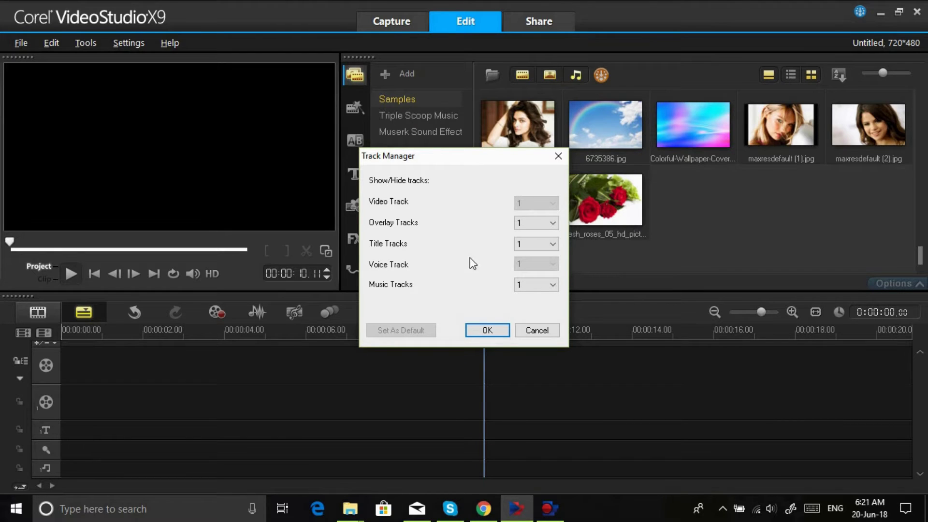
Set the number of overlay tracks to 3 and apply the Track Manager settings.
{"action": "left_click", "coordinate": [553, 223]}
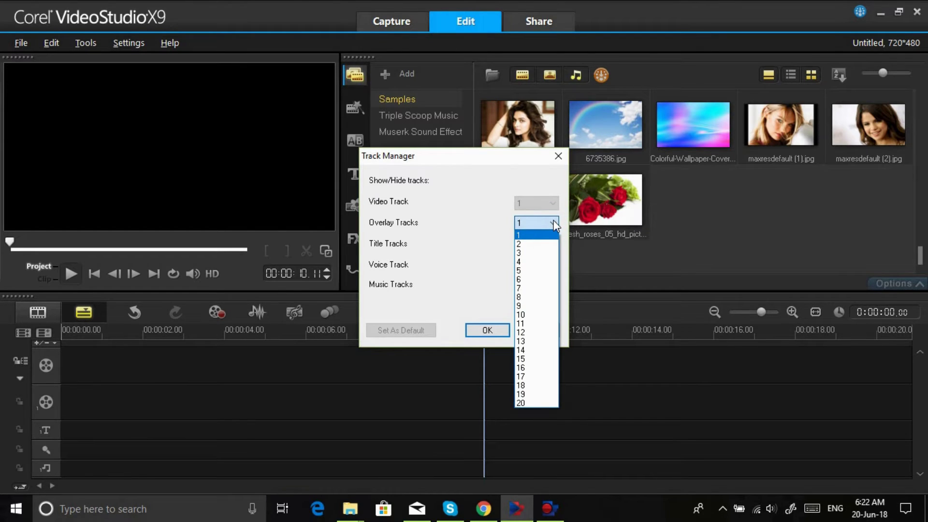
{"action": "left_click", "coordinate": [541, 254]}
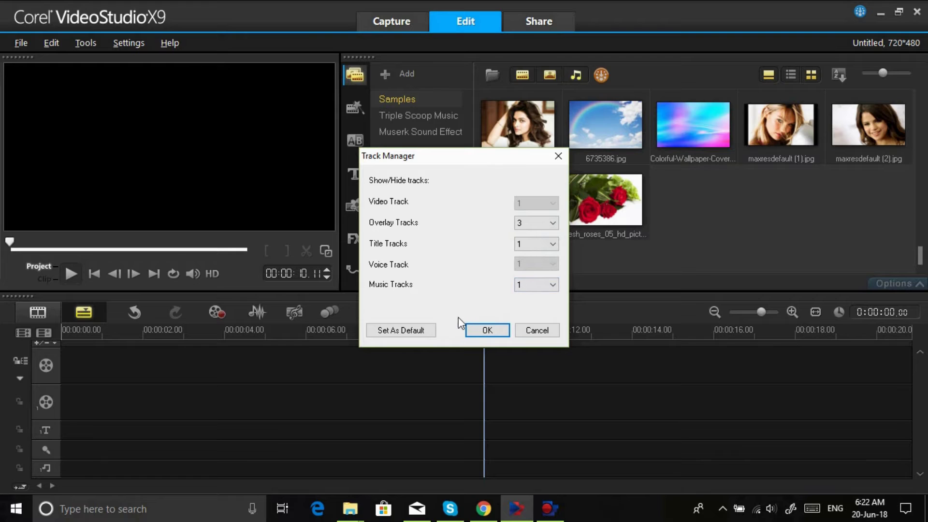
{"action": "left_click", "coordinate": [490, 331]}
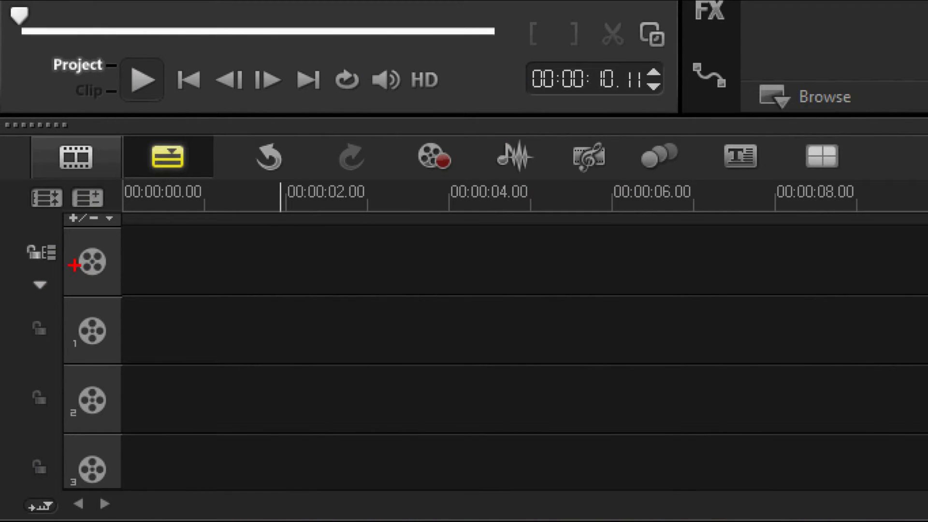
{"action": "left_click", "coordinate": [72, 235]}
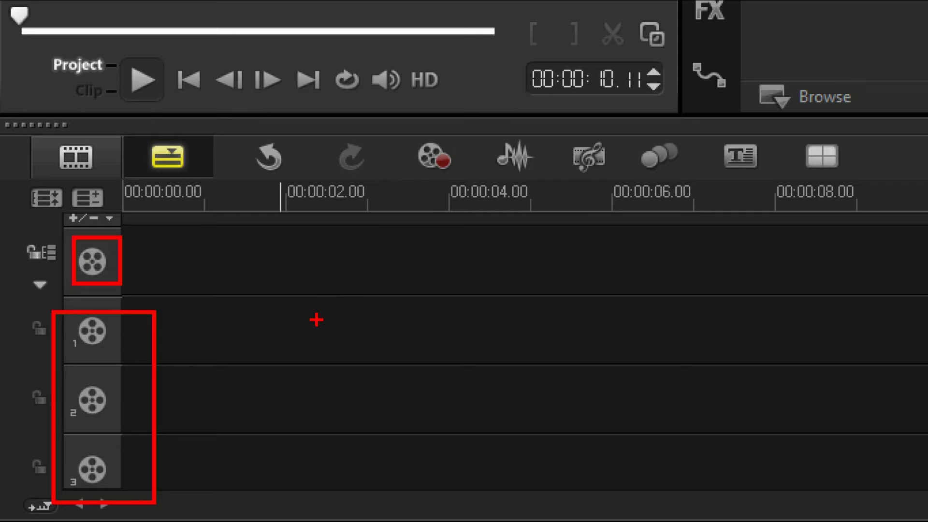
{"action": "left_click", "coordinate": [20, 463]}
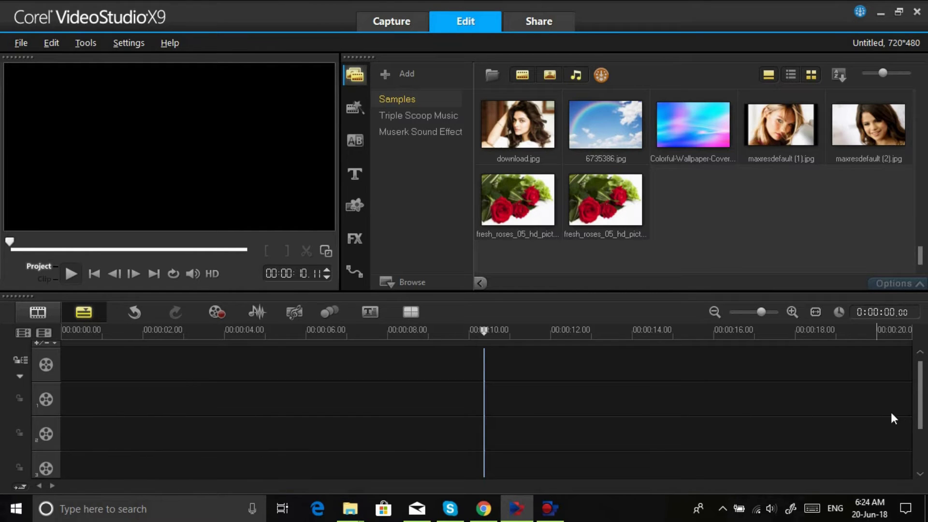
Fit the timeline so that it shows all visible tracks at once.
{"action": "mouse_move", "coordinate": [922, 402]}
{"action": "left_mouse_down"}
{"action": "mouse_move", "coordinate": [921, 464]}
{"action": "mouse_move", "coordinate": [922, 405]}
{"action": "left_mouse_up"}
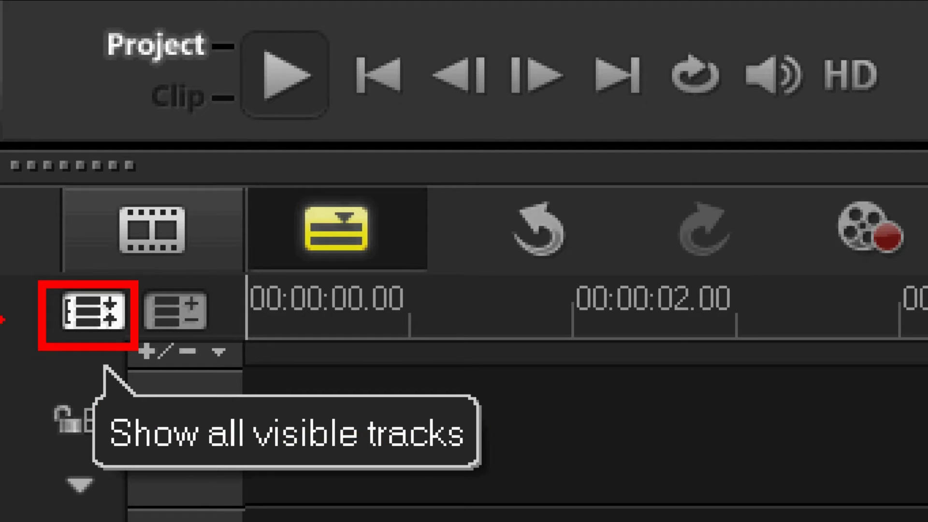
{"action": "left_click", "coordinate": [22, 340]}
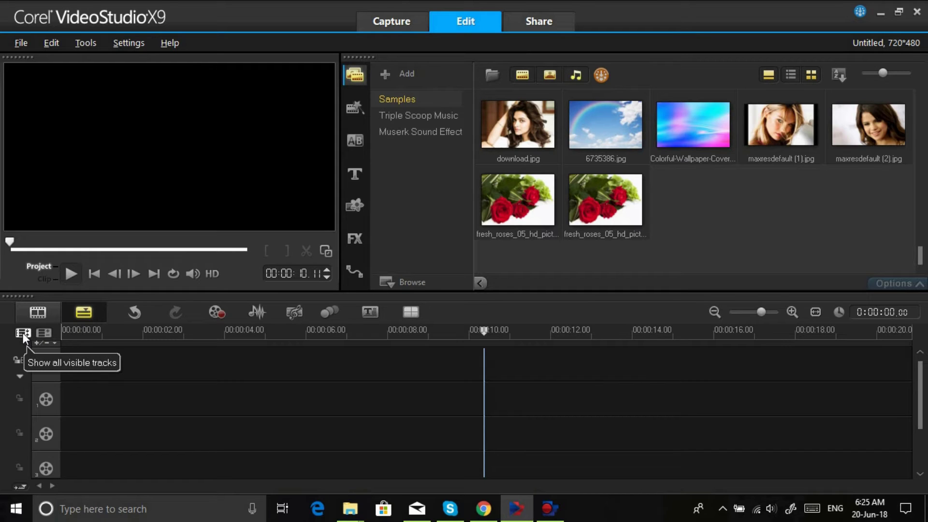
{"action": "left_click", "coordinate": [22, 332]}
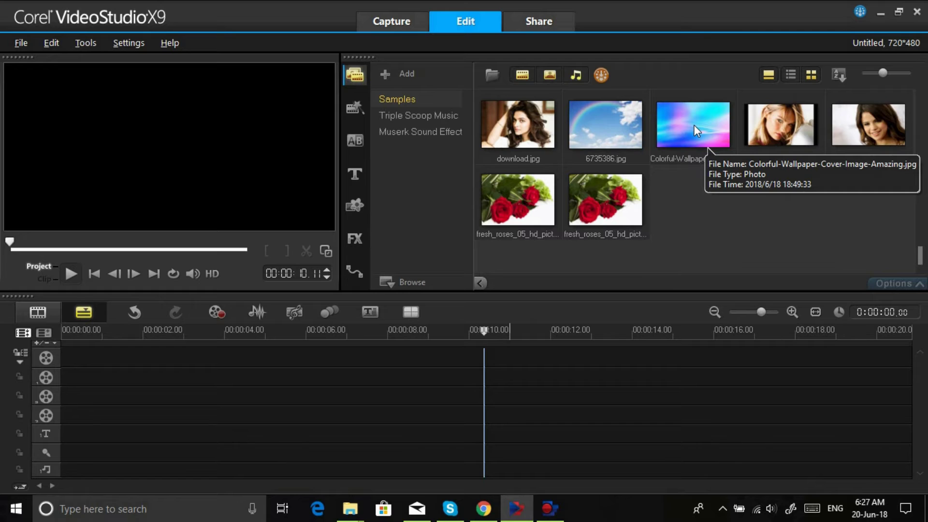
Place Colorful-Wallpaper-Cover-Image-Amazing.jpg at the start of the video track and adjust its duration to about 17 seconds 21 frames.
{"action": "left_click_drag", "start_coordinate": [694, 124], "coordinate": [355, 360]}
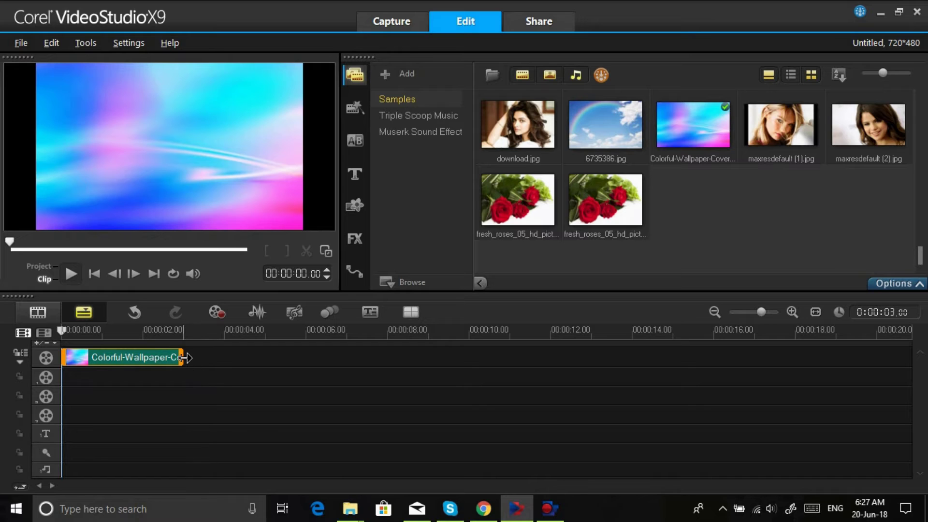
{"action": "left_click_drag", "start_coordinate": [184, 358], "coordinate": [814, 359]}
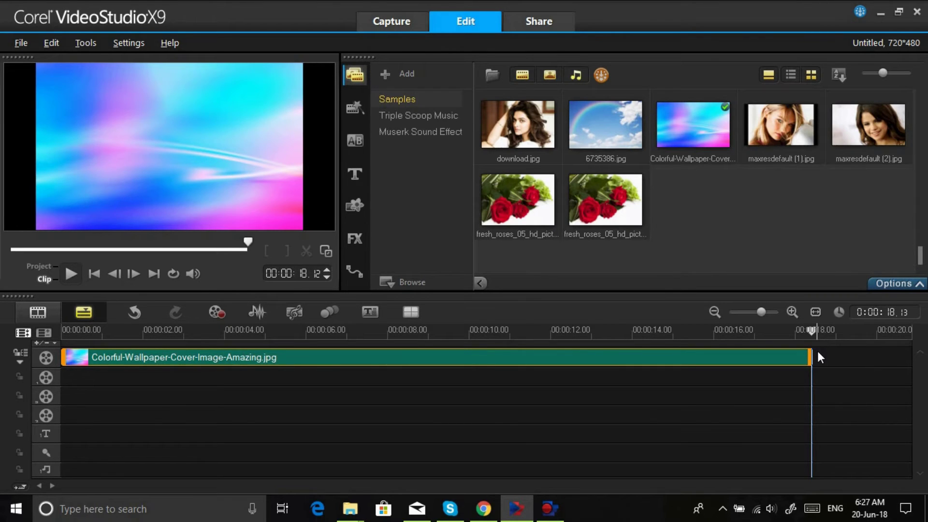
{"action": "left_click", "coordinate": [621, 401]}
{"action": "left_click", "coordinate": [614, 360]}
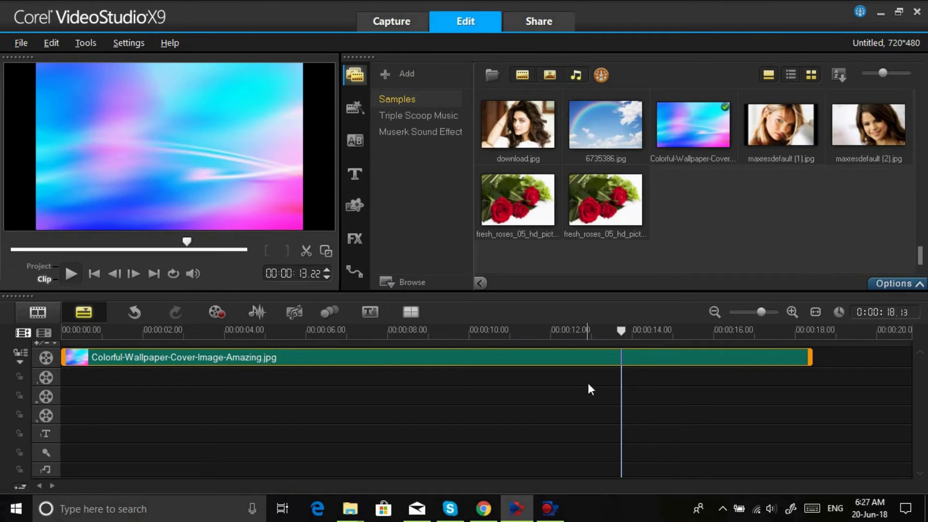
{"action": "left_click", "coordinate": [584, 394]}
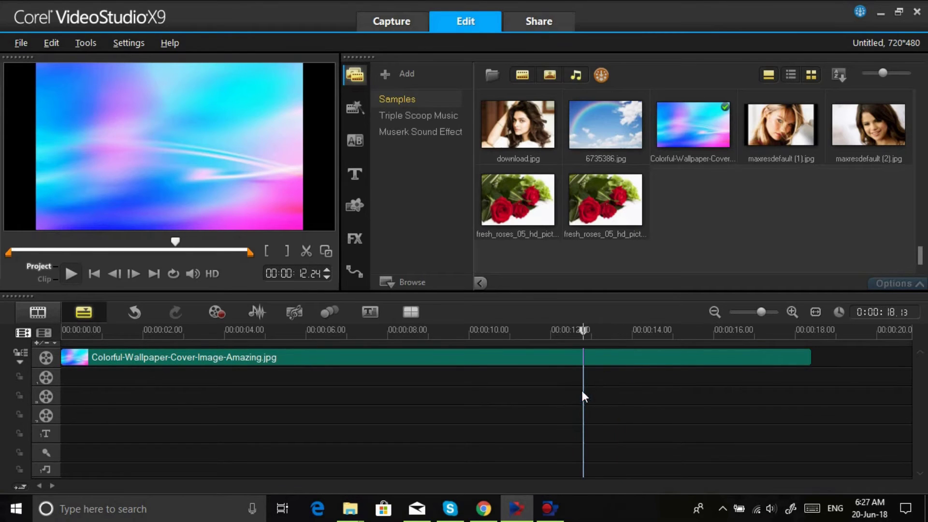
{"action": "left_click", "coordinate": [564, 359]}
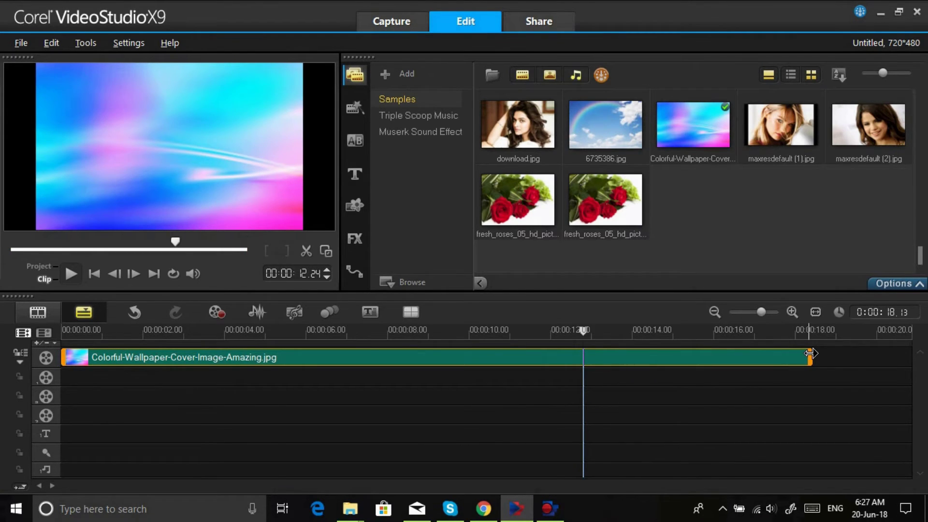
{"action": "left_click_drag", "start_coordinate": [811, 353], "coordinate": [851, 354]}
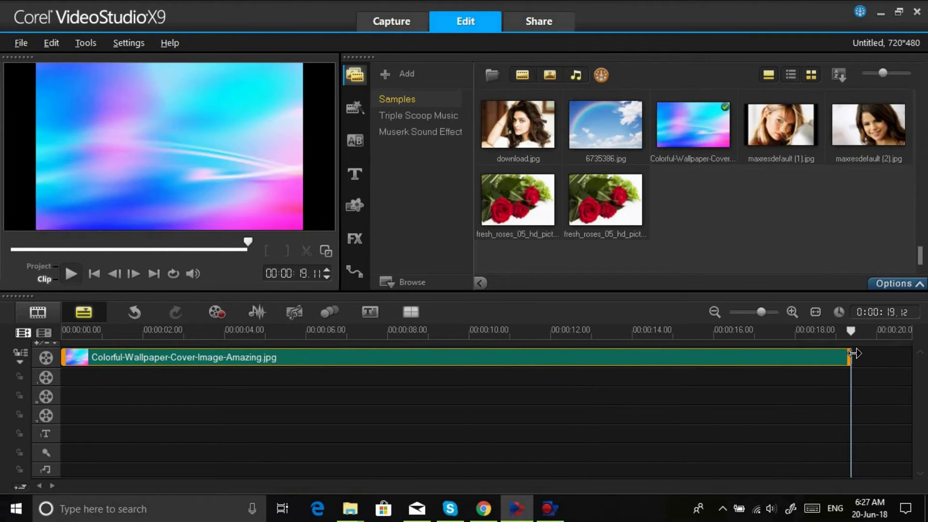
{"action": "left_click", "coordinate": [576, 395]}
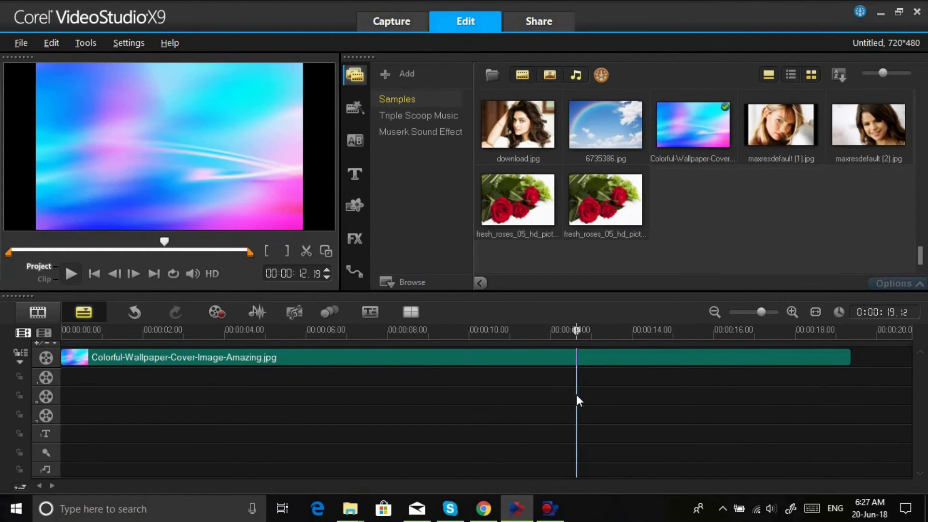
{"action": "left_click", "coordinate": [747, 353]}
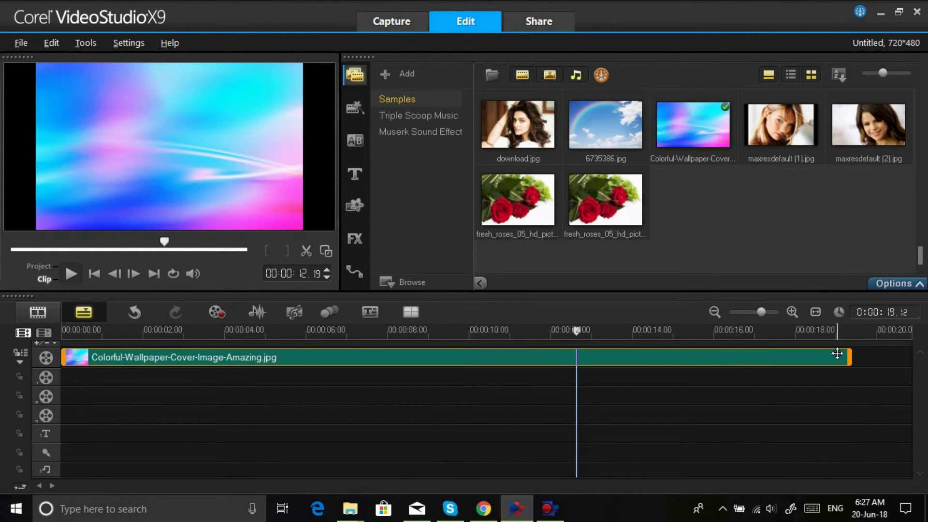
{"action": "left_click_drag", "start_coordinate": [852, 353], "coordinate": [781, 356]}
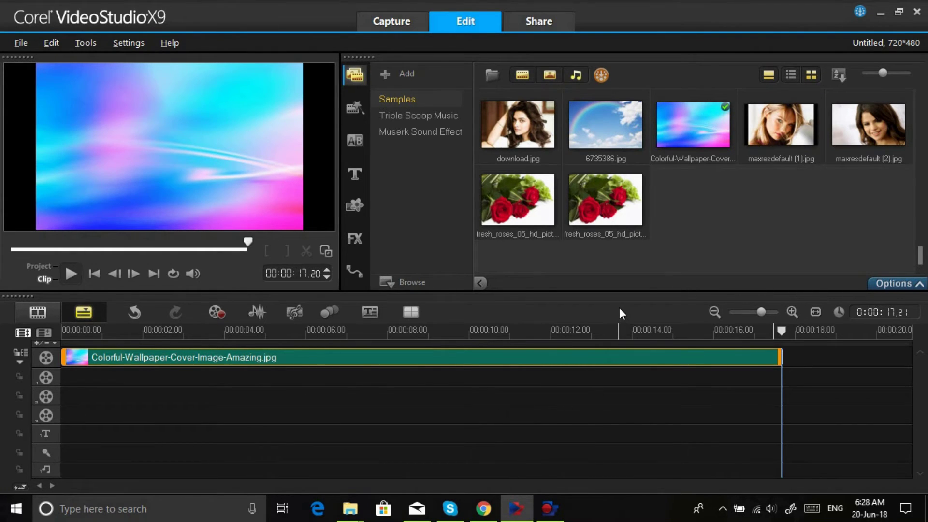
Place download.jpg at the start of overlay track 1, in the frame's upper-left corner, lasting about 5 seconds 21 frames.
{"action": "left_click", "coordinate": [533, 129]}
{"action": "left_click_drag", "start_coordinate": [528, 154], "coordinate": [182, 380]}
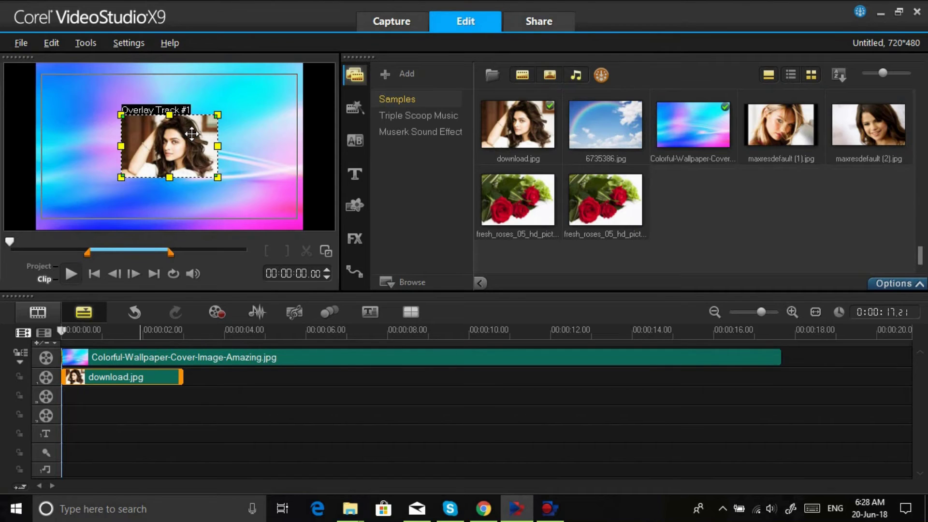
{"action": "left_click_drag", "start_coordinate": [173, 143], "coordinate": [92, 108]}
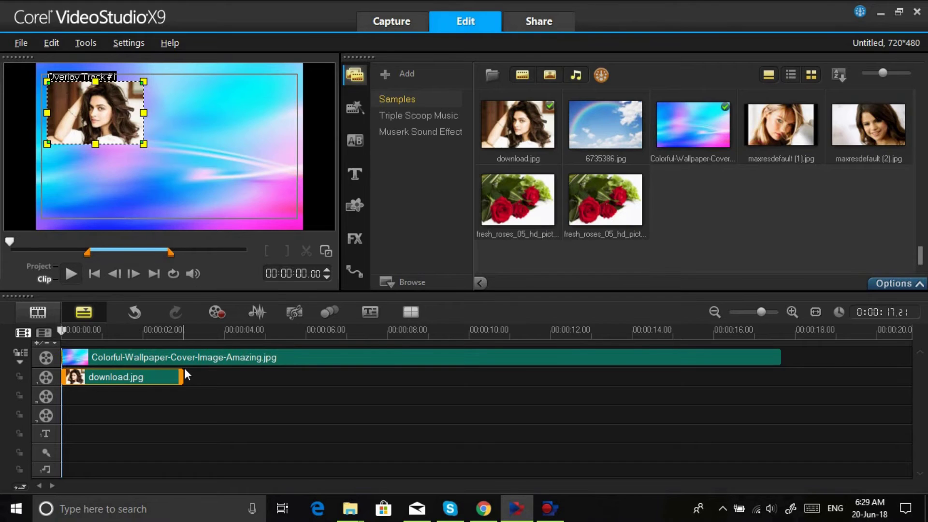
{"action": "left_click_drag", "start_coordinate": [182, 377], "coordinate": [296, 383]}
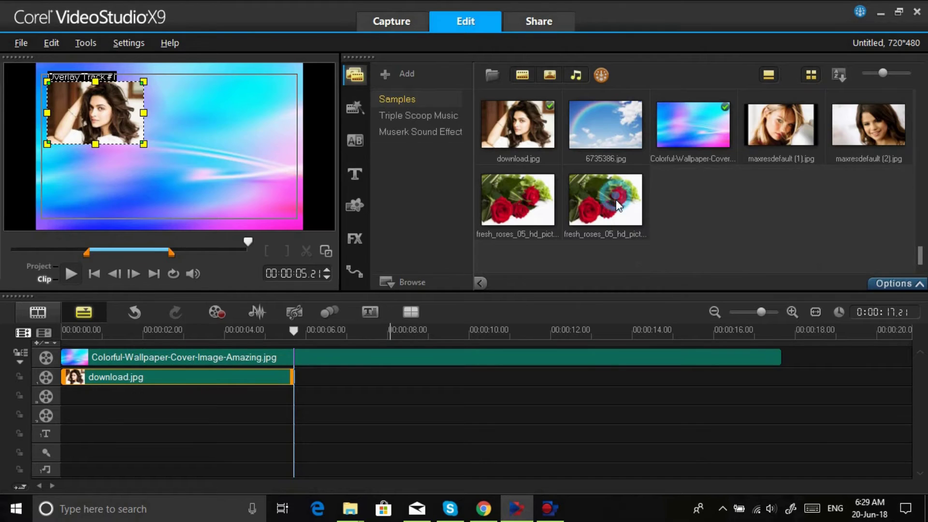
Place fresh_roses_05_hd_pictures_166999.jpg after download.jpg on overlay track 1 for about 6 seconds 20 frames, shrunk into the frame's lower-right corner.
{"action": "left_click_drag", "start_coordinate": [616, 195], "coordinate": [297, 380]}
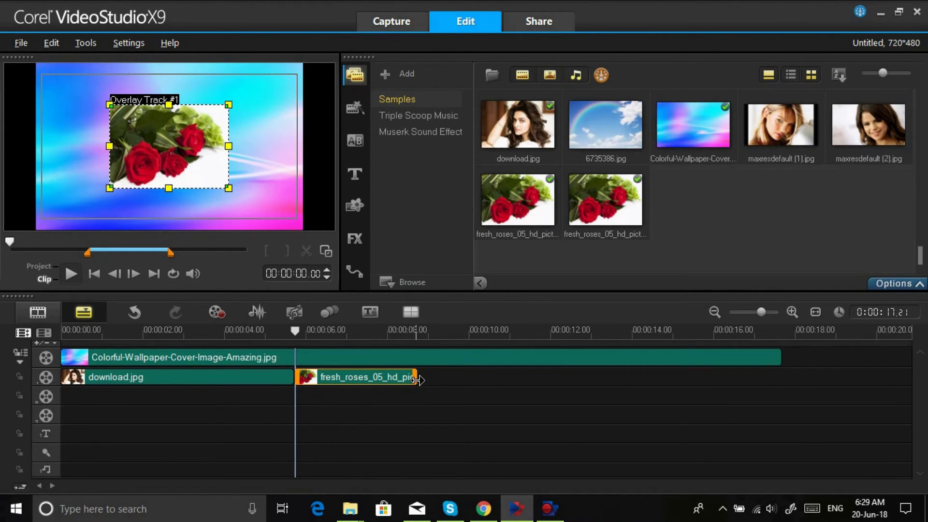
{"action": "left_click_drag", "start_coordinate": [417, 380], "coordinate": [570, 383]}
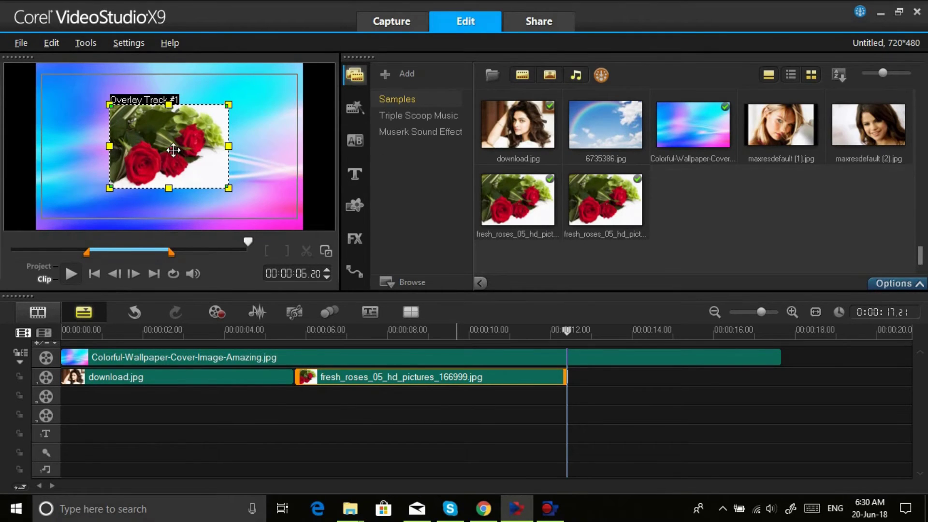
{"action": "left_click_drag", "start_coordinate": [178, 152], "coordinate": [237, 183]}
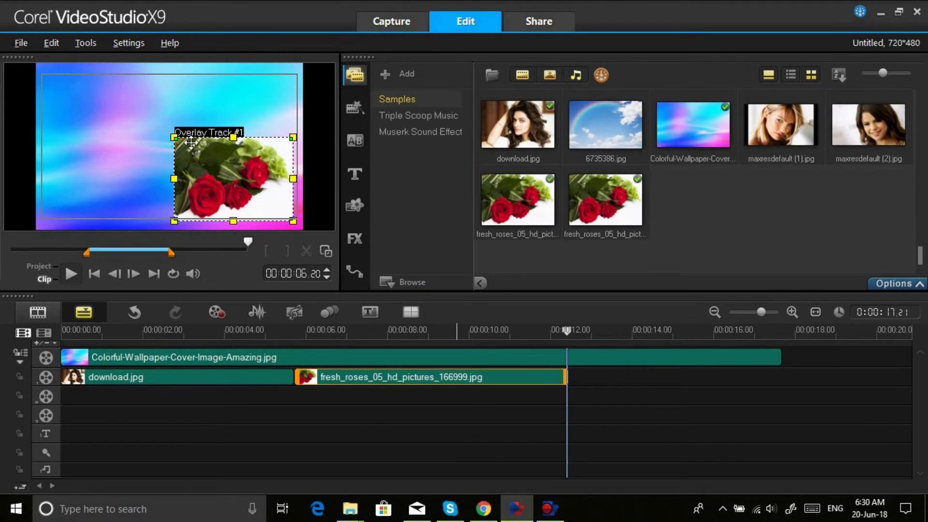
{"action": "left_click_drag", "start_coordinate": [174, 137], "coordinate": [198, 155]}
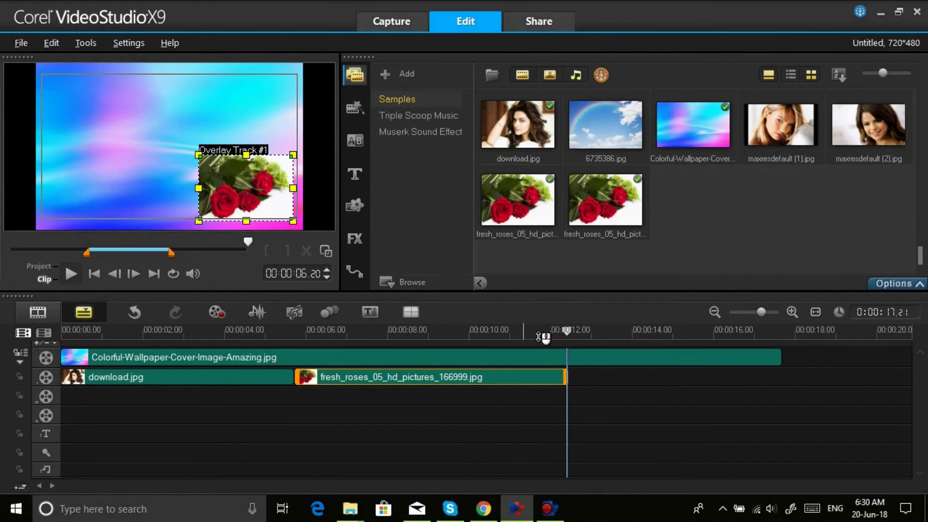
Apply a Bar transition between download.jpg and the roses image on overlay track 1.
{"action": "left_click", "coordinate": [355, 141]}
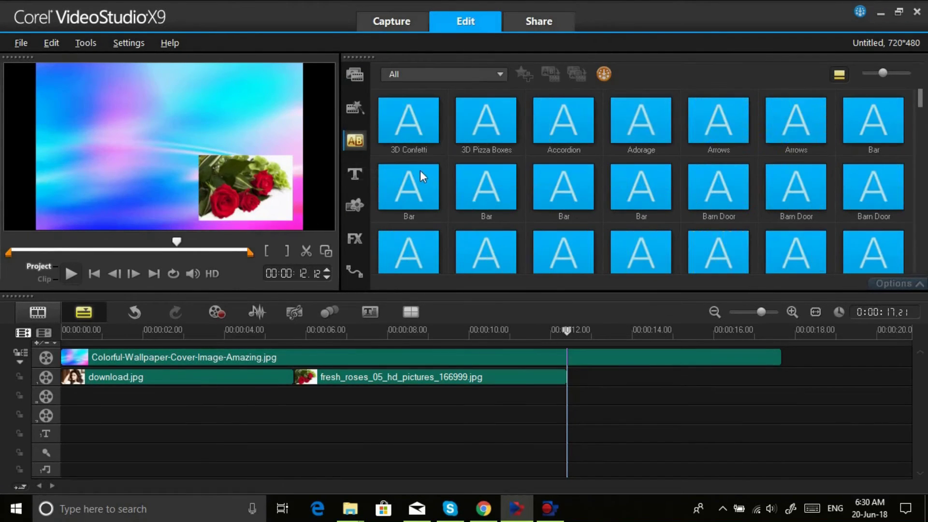
{"action": "left_click", "coordinate": [652, 177]}
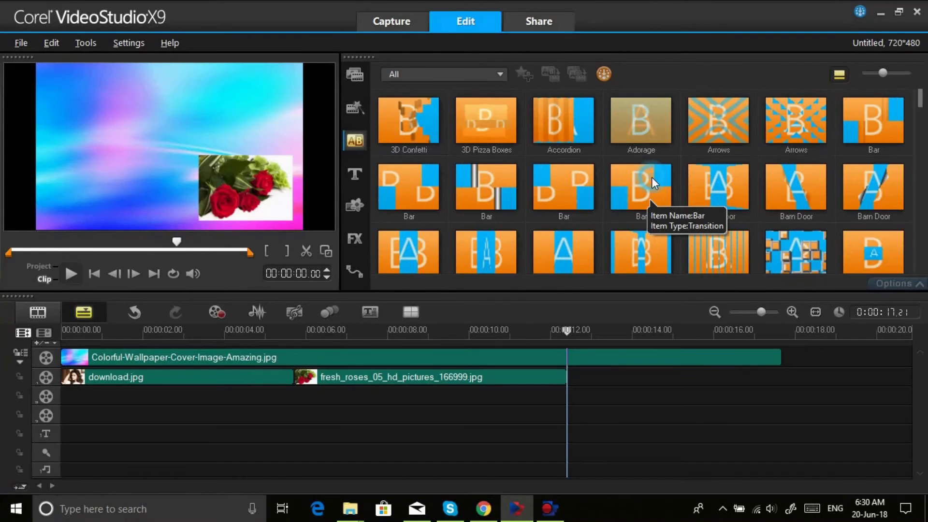
{"action": "left_click_drag", "start_coordinate": [652, 177], "coordinate": [412, 403]}
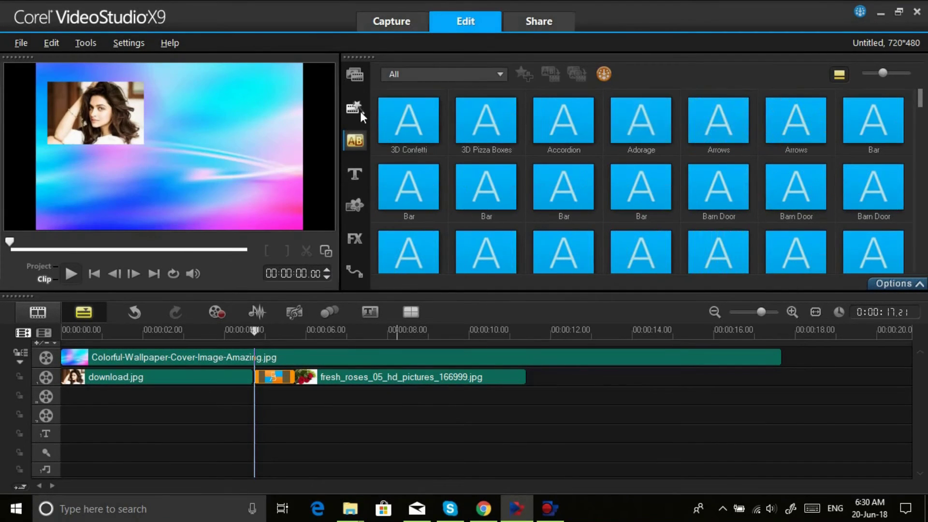
Place maxresdefault (1).jpg on overlay track 2 and shrink it into the frame's upper-right corner.
{"action": "left_click", "coordinate": [350, 74]}
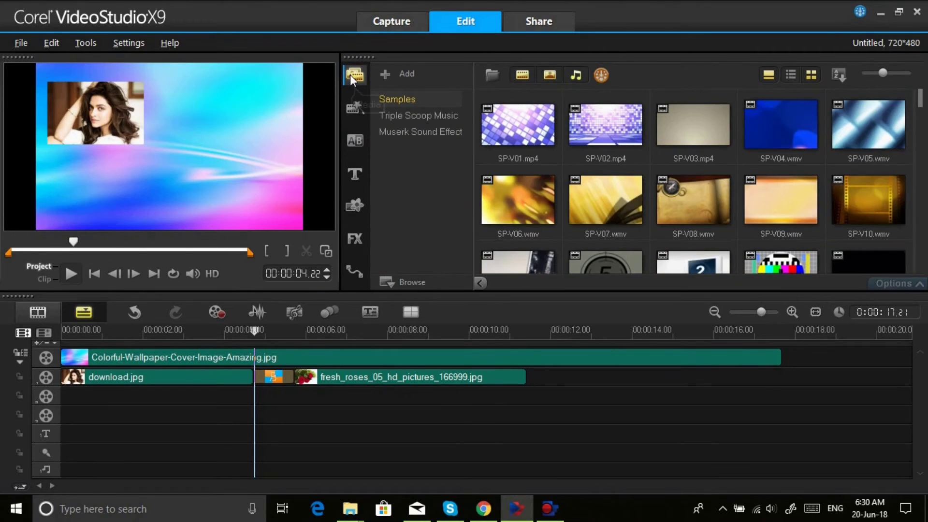
{"action": "scroll", "coordinate": [570, 200], "scroll_direction": "down", "scroll_amount": 5}
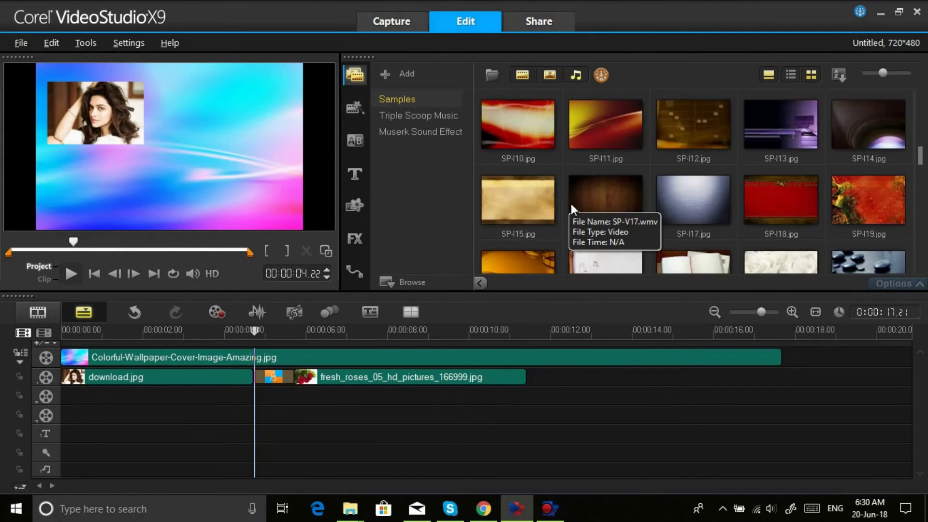
{"action": "scroll", "coordinate": [571, 215], "scroll_direction": "down", "scroll_amount": 3}
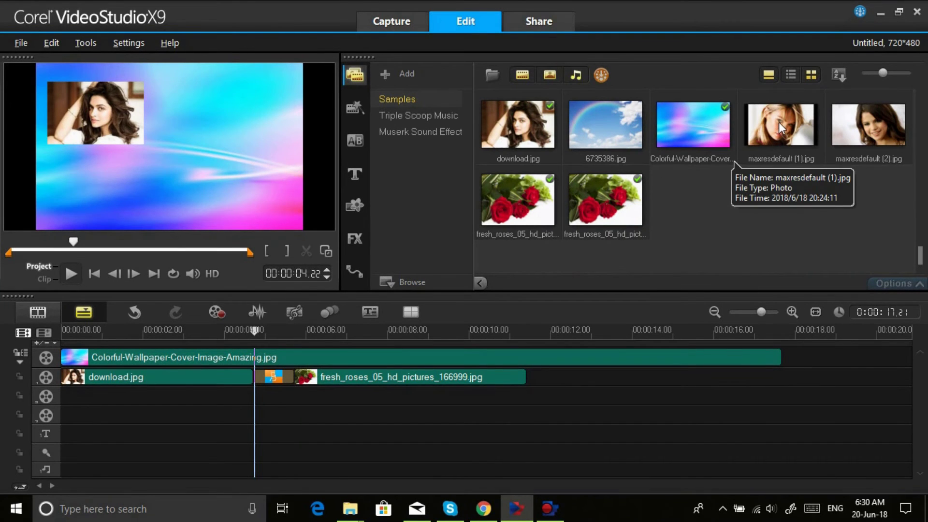
{"action": "left_click_drag", "start_coordinate": [778, 122], "coordinate": [114, 396]}
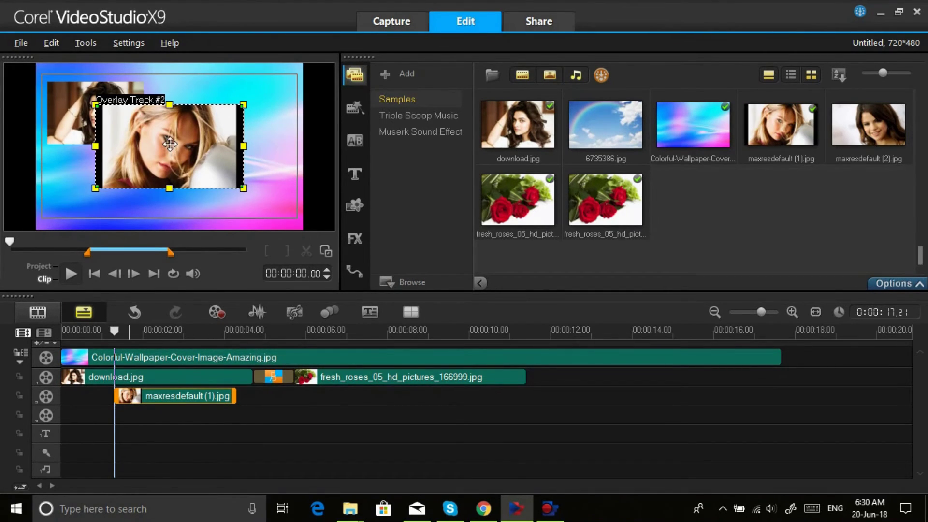
{"action": "left_click_drag", "start_coordinate": [170, 141], "coordinate": [224, 110]}
{"action": "left_click_drag", "start_coordinate": [146, 159], "coordinate": [186, 136]}
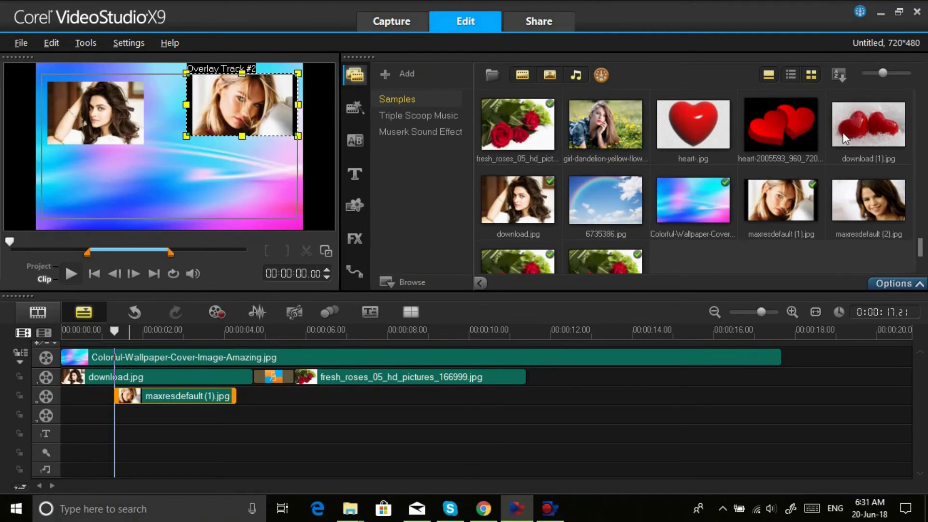
Add download (1).jpg after maxresdefault (1).jpg on overlay track 2 for about 8 seconds 10 frames, and extend maxresdefault (1).jpg back to the timeline start.
{"action": "left_click_drag", "start_coordinate": [861, 151], "coordinate": [241, 398]}
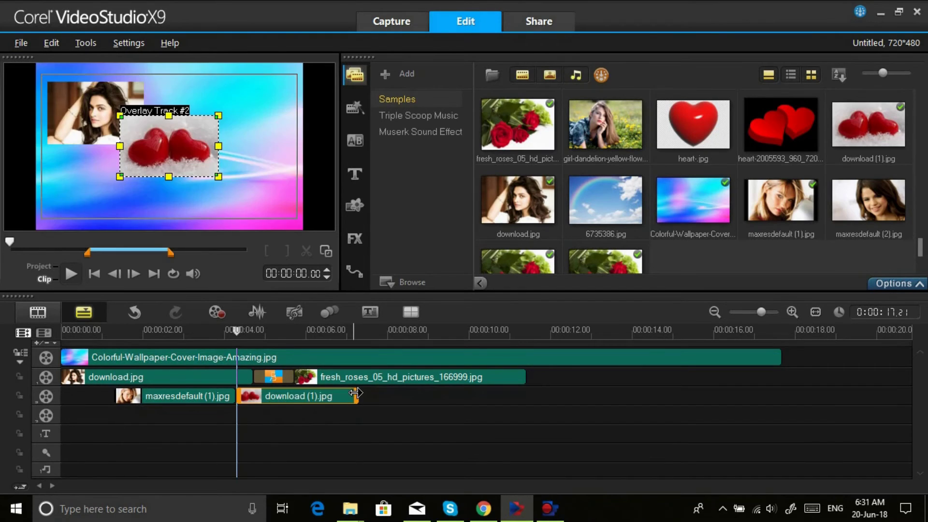
{"action": "left_click_drag", "start_coordinate": [357, 393], "coordinate": [576, 396]}
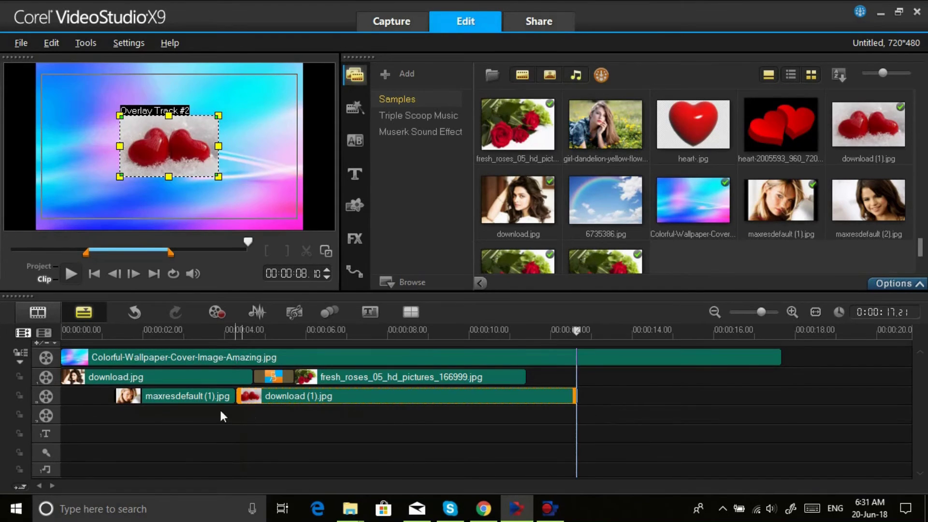
{"action": "left_click", "coordinate": [121, 397]}
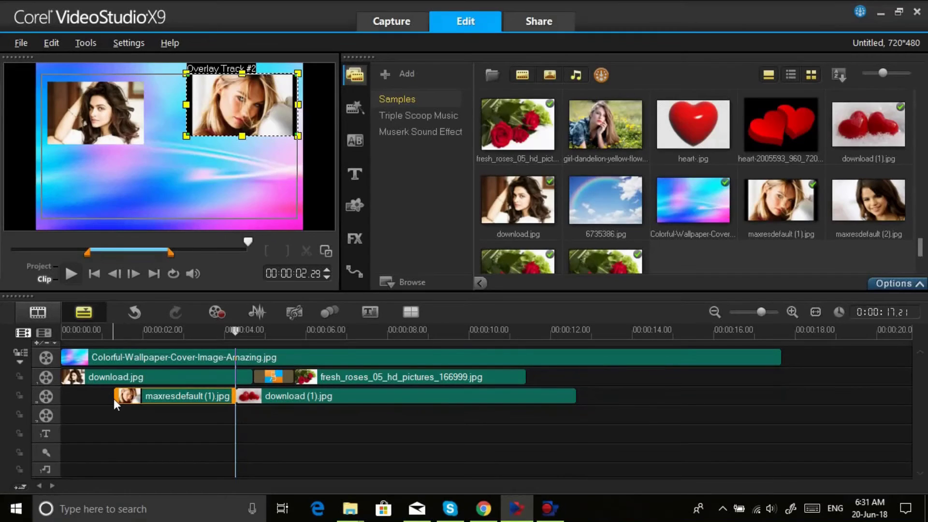
{"action": "left_click_drag", "start_coordinate": [115, 401], "coordinate": [116, 409]}
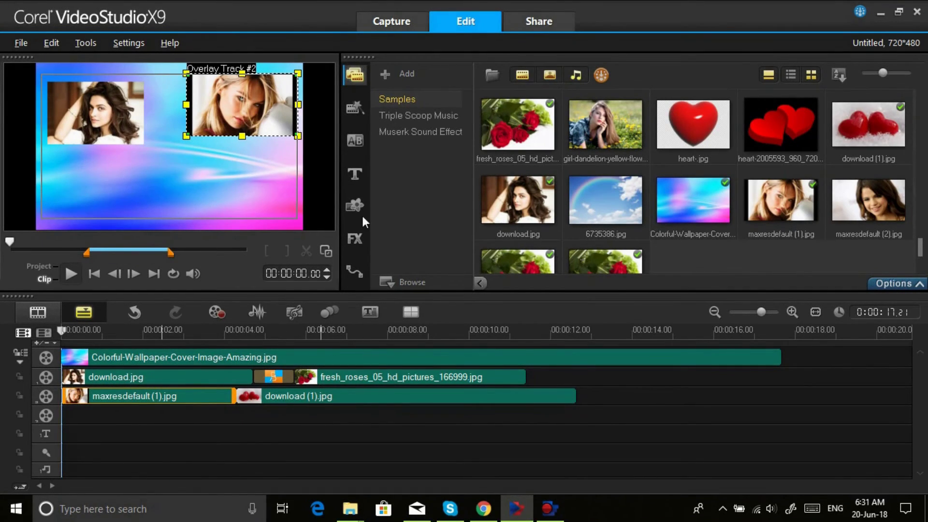
Apply a transition between maxresdefault (1).jpg and download (1).jpg on overlay track 2.
{"action": "left_click", "coordinate": [354, 141]}
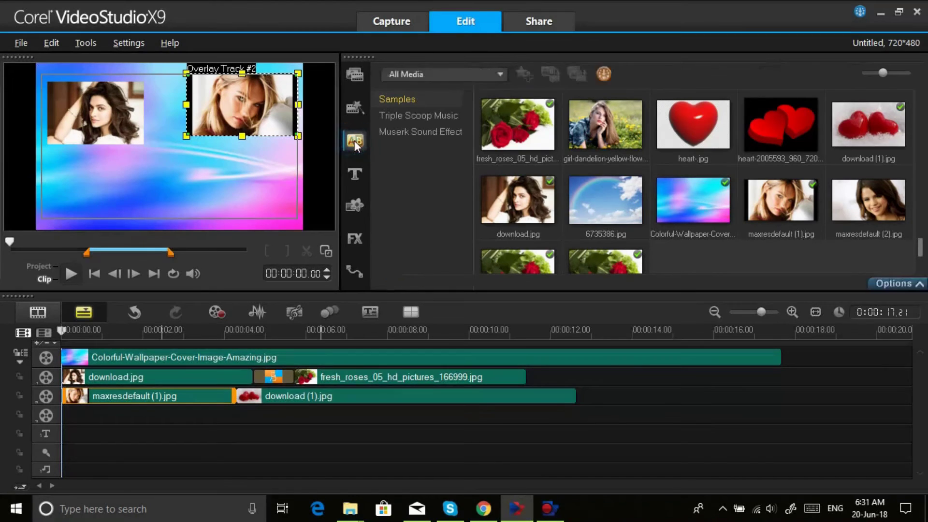
{"action": "left_click_drag", "start_coordinate": [724, 253], "coordinate": [246, 402]}
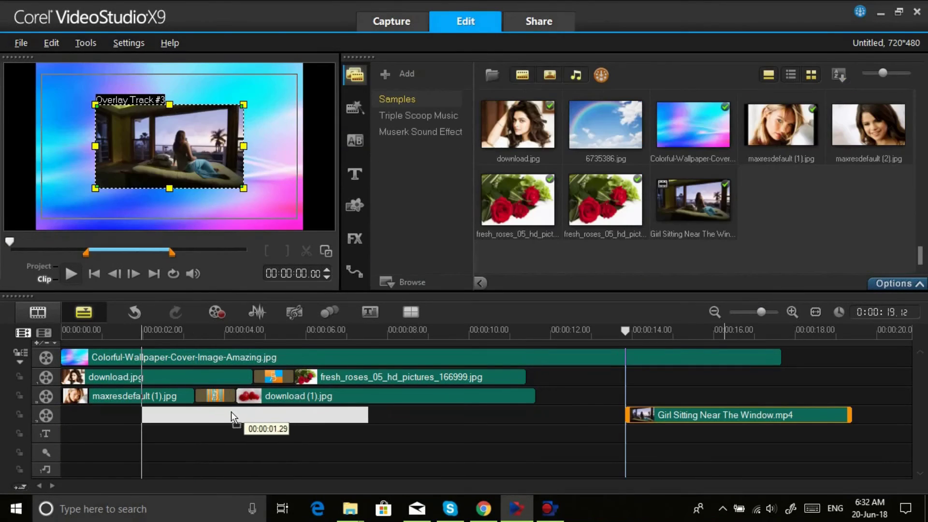
Move Girl Sitting Near The Window.mp4 to just before 2 seconds on overlay track 3, and narrow it in the frame's lower part.
{"action": "left_click_drag", "start_coordinate": [231, 411], "coordinate": [228, 411]}
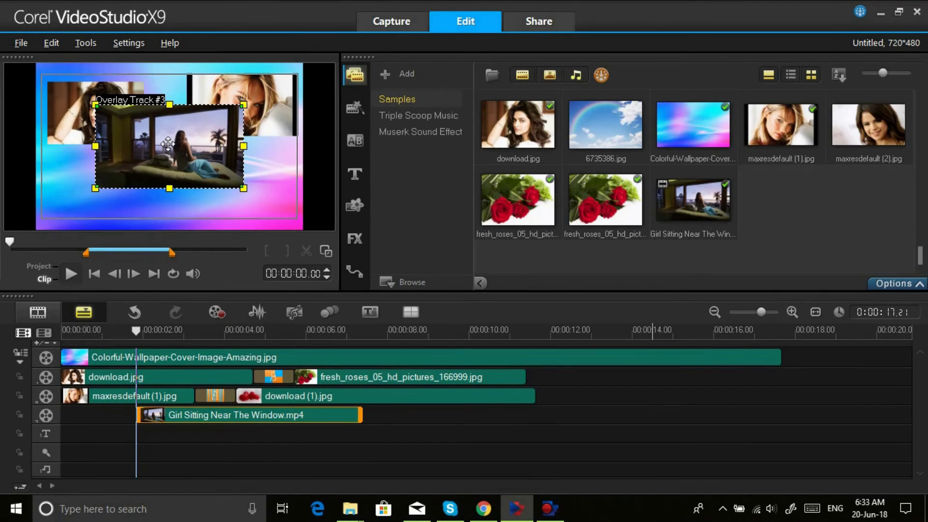
{"action": "left_click_drag", "start_coordinate": [168, 144], "coordinate": [163, 173]}
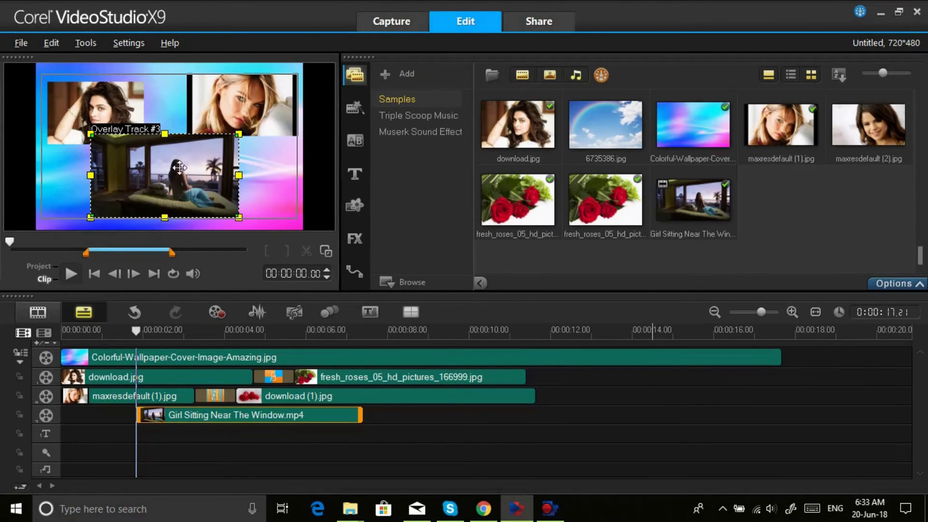
{"action": "left_click_drag", "start_coordinate": [180, 167], "coordinate": [179, 169]}
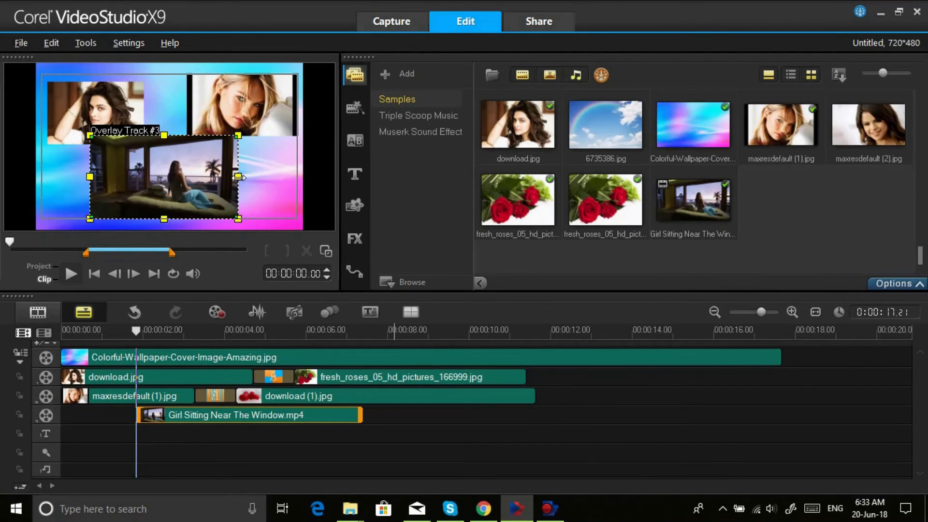
{"action": "left_click_drag", "start_coordinate": [238, 177], "coordinate": [212, 177]}
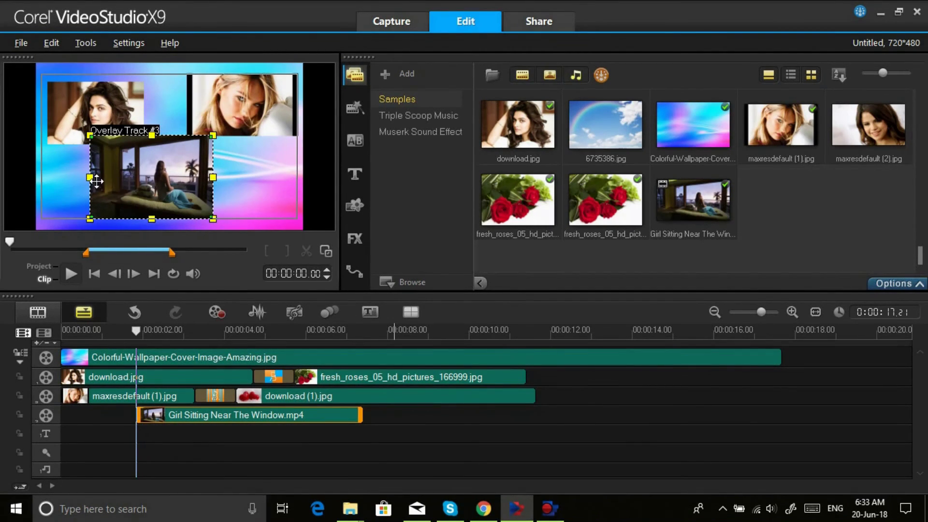
{"action": "left_click_drag", "start_coordinate": [92, 178], "coordinate": [94, 178]}
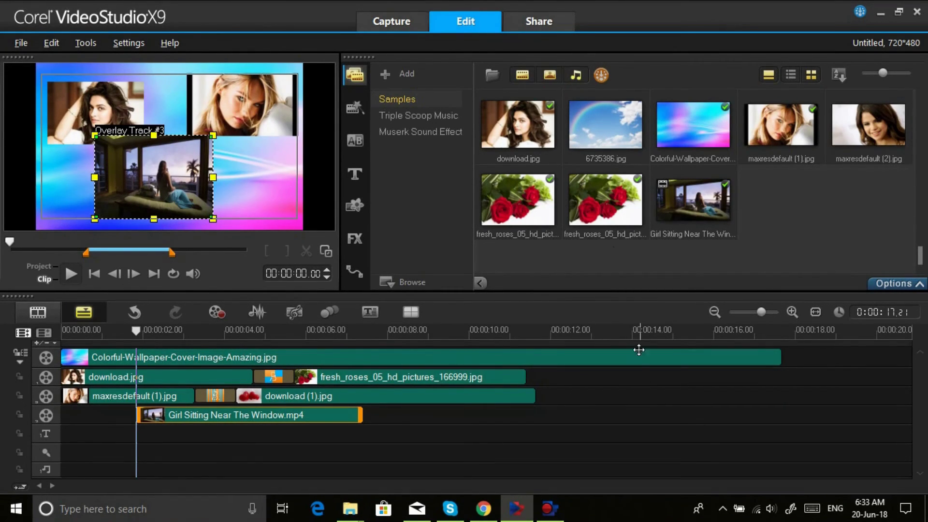
Scrub through the timeline, return to its start and play the whole project in an enlarged preview.
{"action": "left_click", "coordinate": [246, 330]}
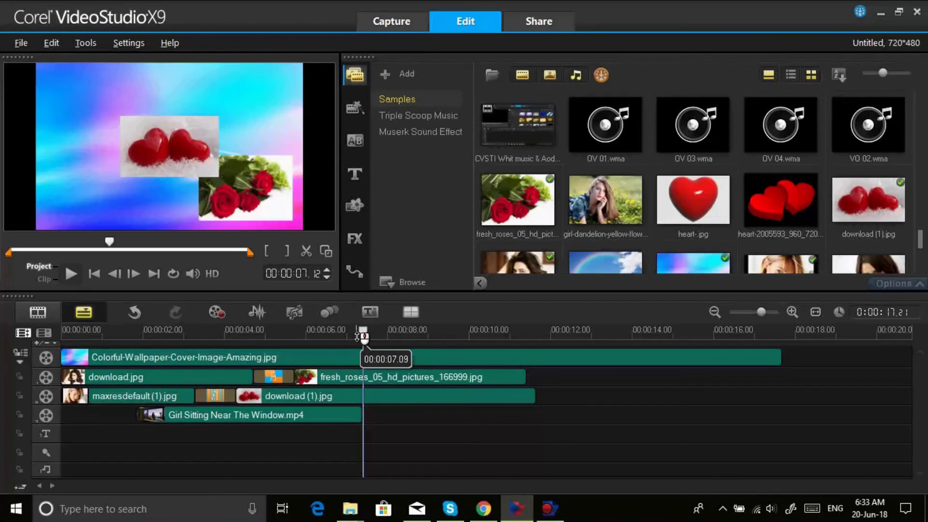
{"action": "left_click_drag", "start_coordinate": [222, 332], "coordinate": [58, 404]}
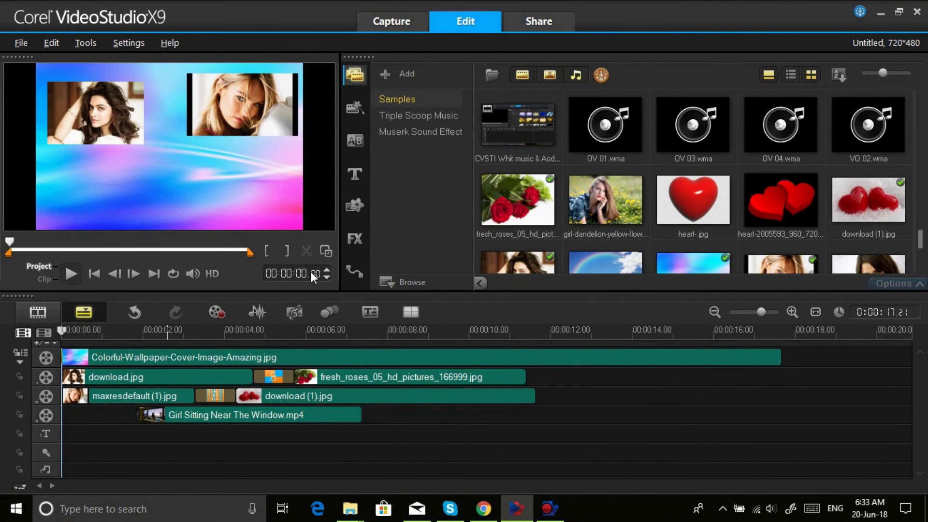
{"action": "left_click", "coordinate": [326, 250]}
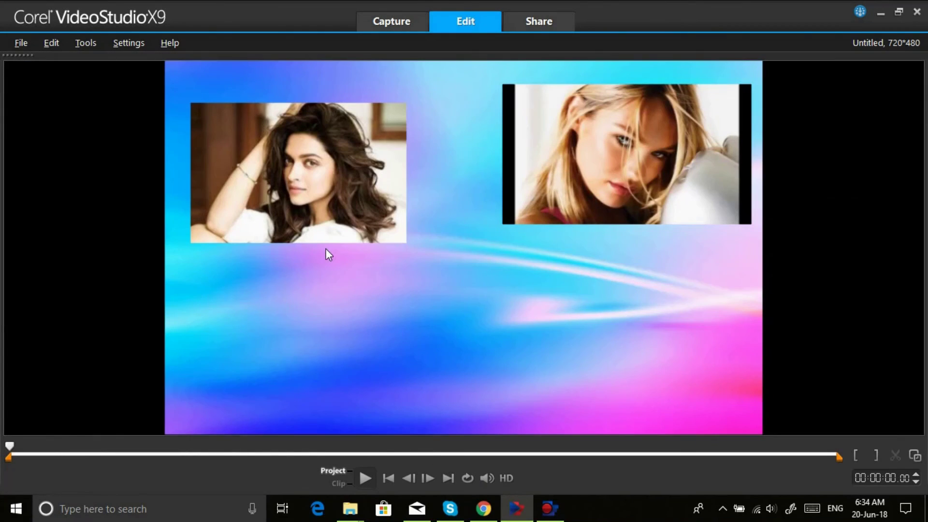
{"action": "left_click", "coordinate": [365, 478]}
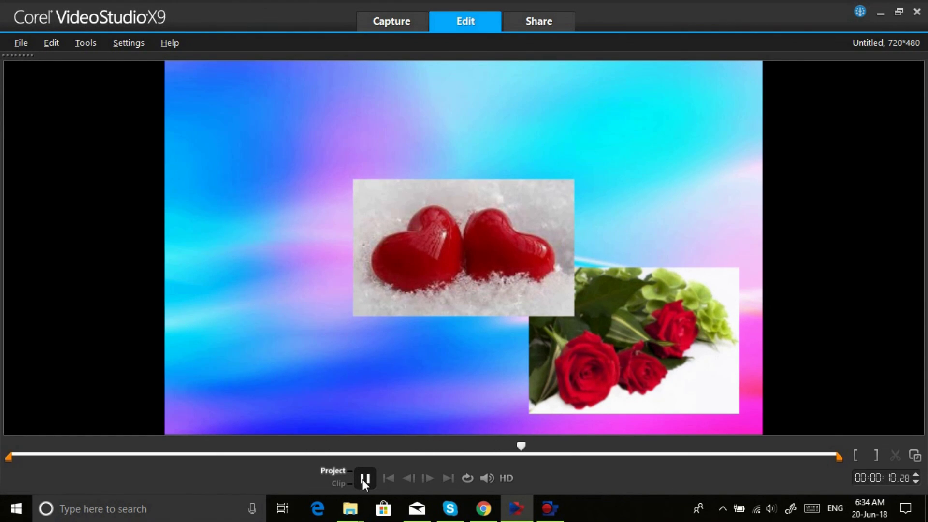
{"action": "left_click", "coordinate": [364, 479]}
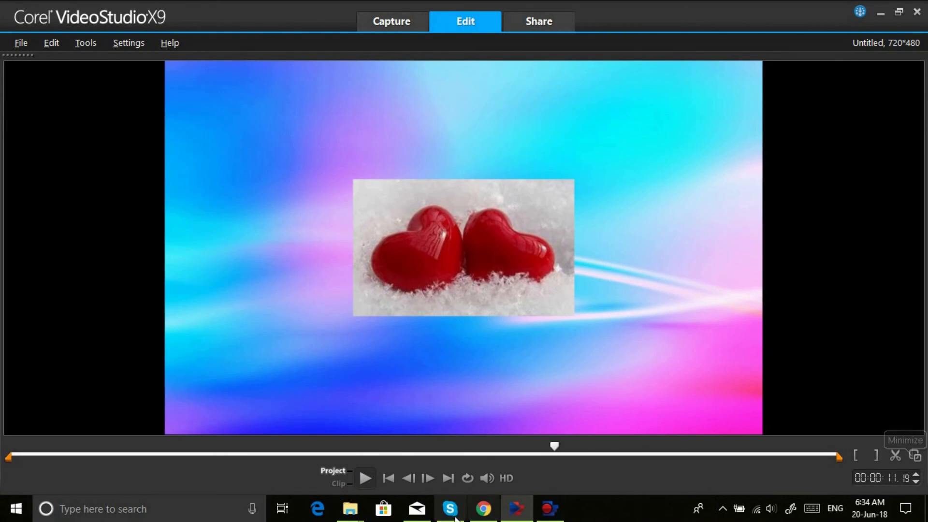
{"action": "left_click", "coordinate": [365, 478]}
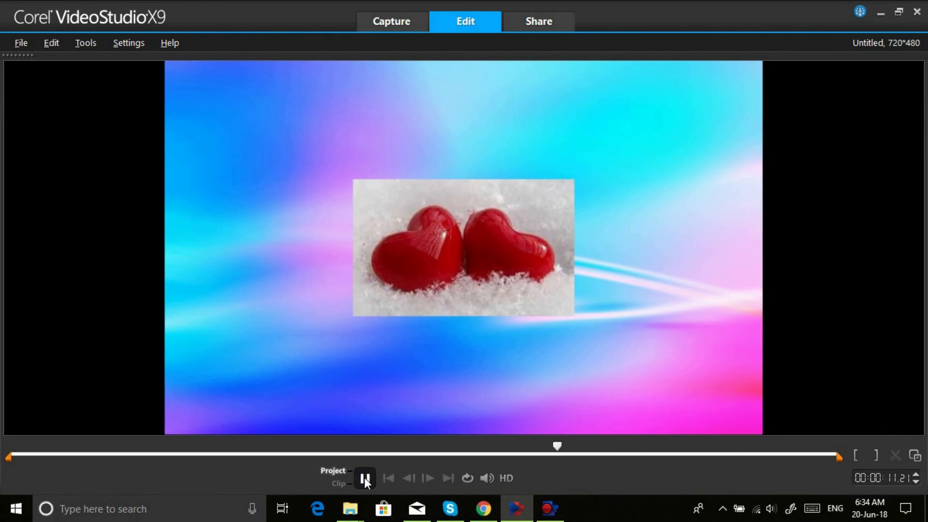